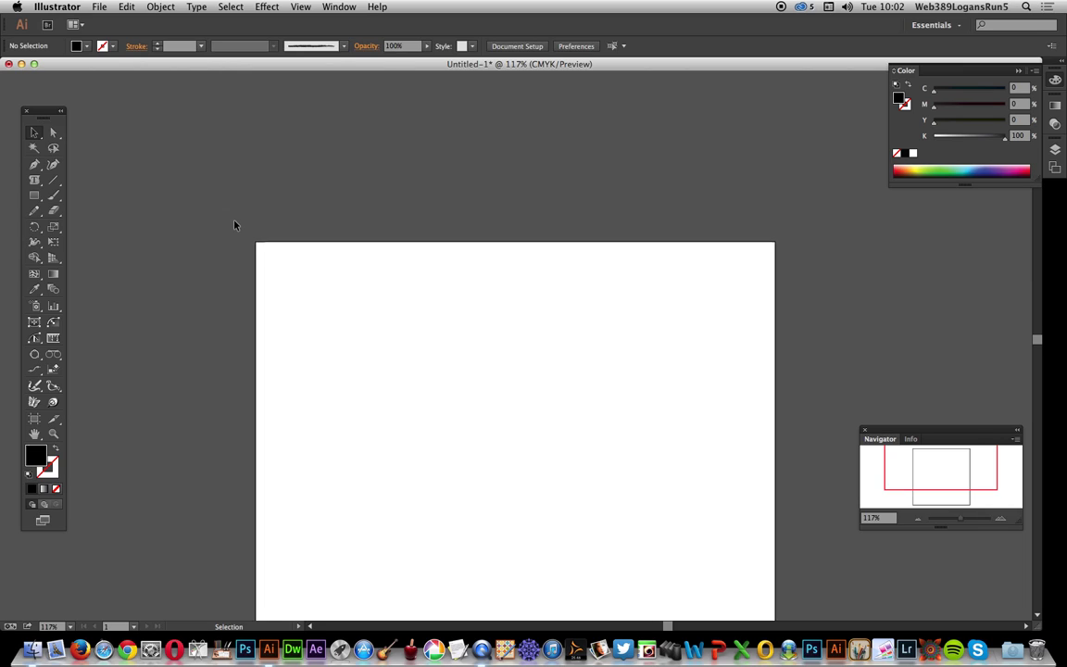
# Draw a trial square zigzag point by point across the upper artboard
pyautogui.click(34, 164)
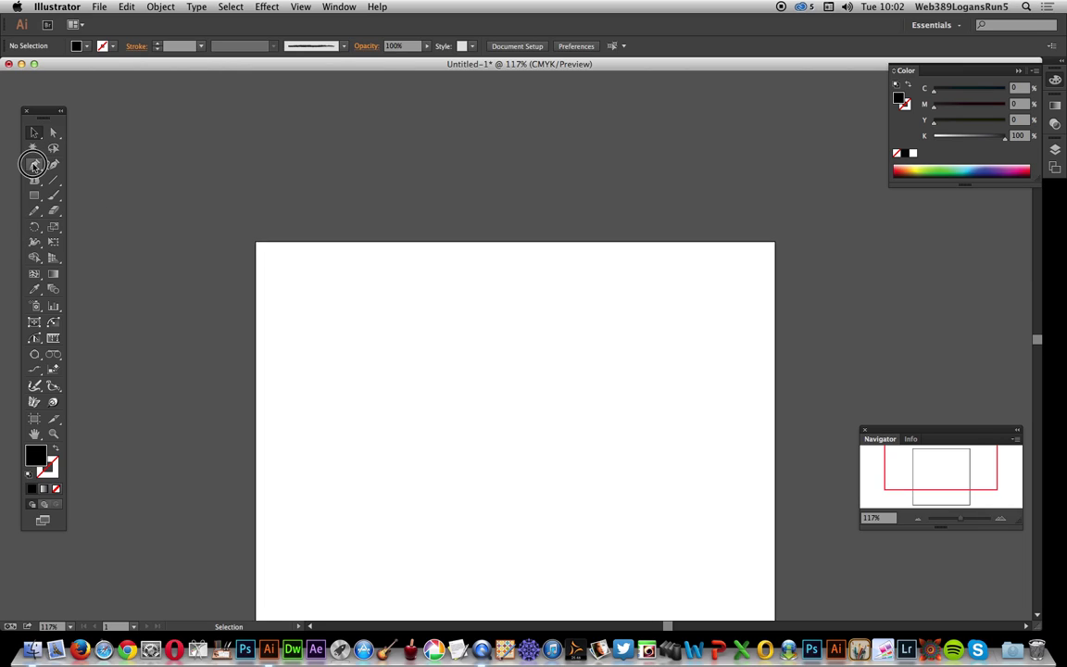
pyautogui.click(331, 372)
pyautogui.click(332, 310)
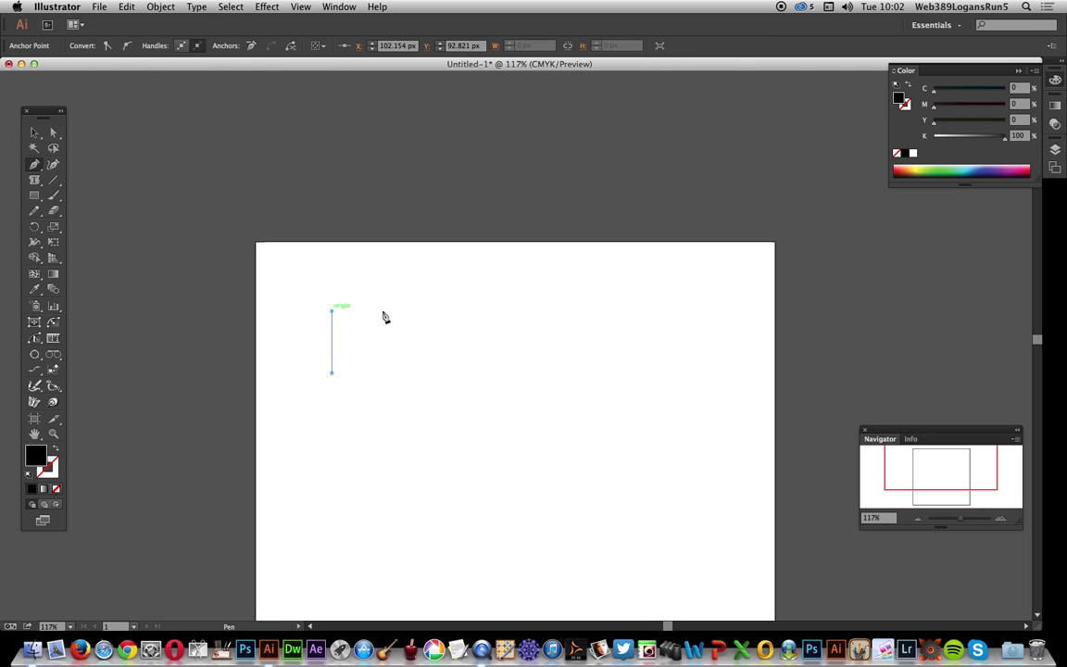
pyautogui.click(383, 312)
pyautogui.click(382, 367)
pyautogui.click(428, 364)
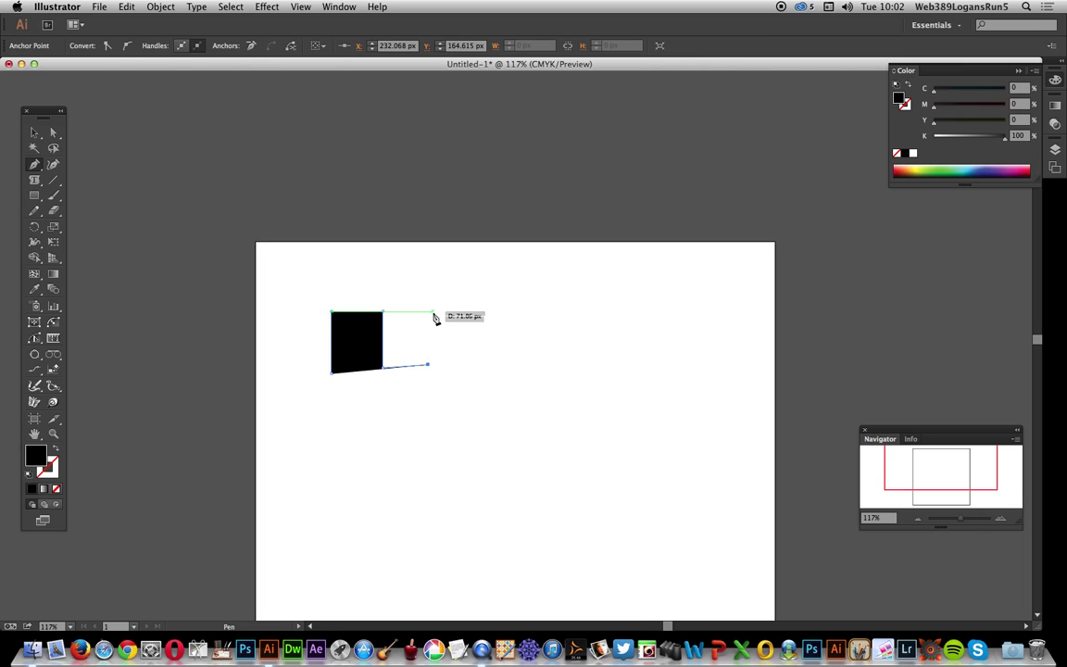
pyautogui.click(432, 312)
pyautogui.click(475, 312)
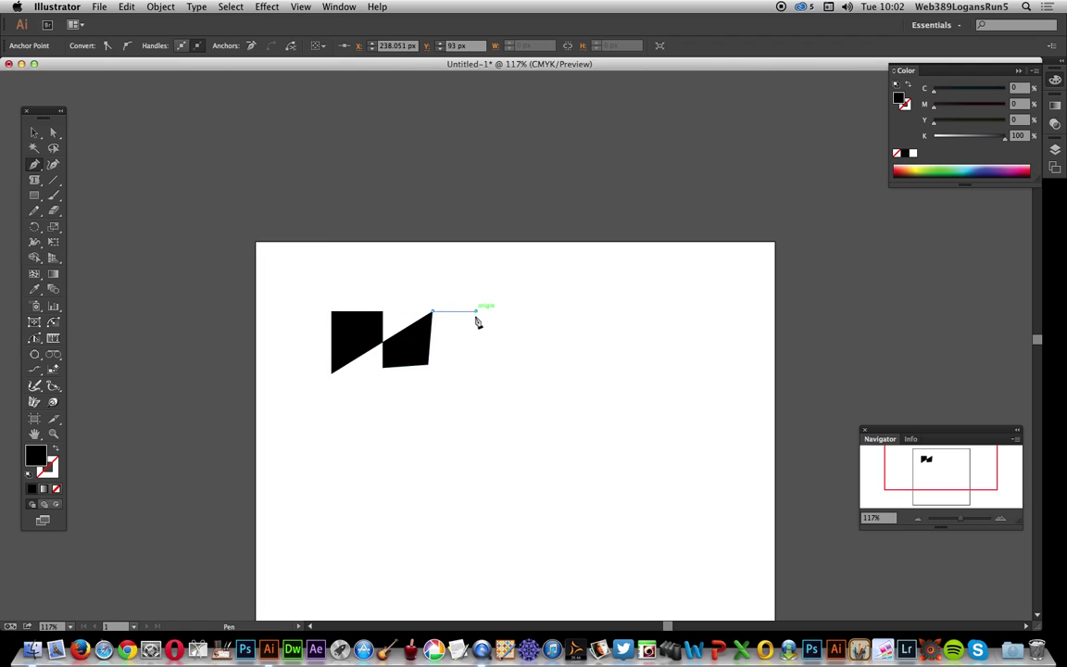
pyautogui.click(476, 368)
pyautogui.click(516, 367)
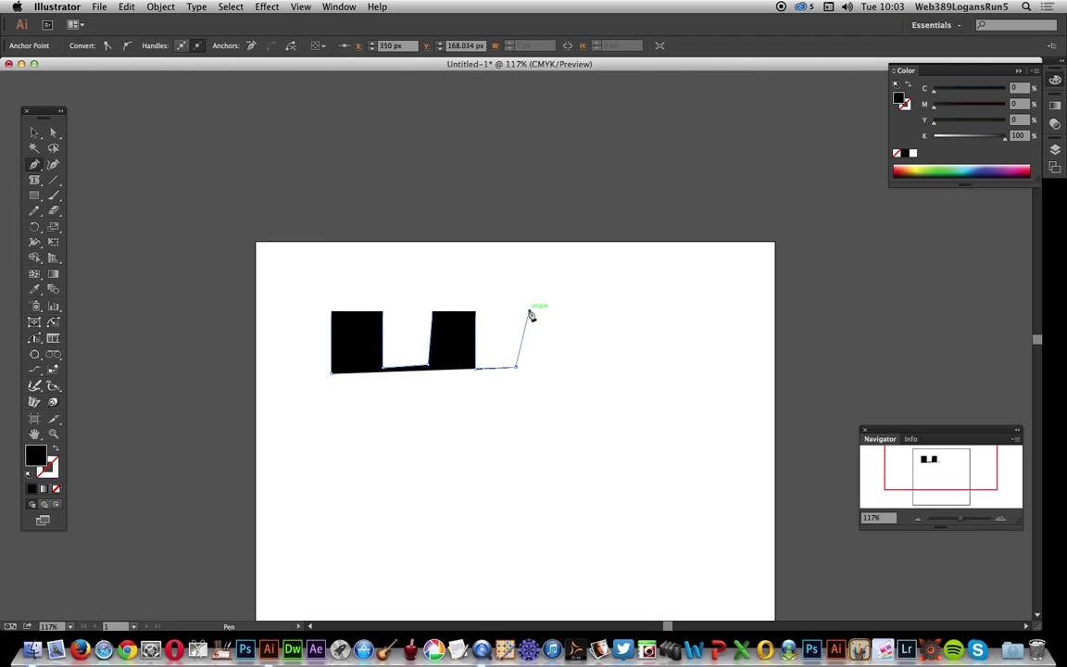
pyautogui.click(529, 312)
# Undo and delete the trial zigzag path
pyautogui.click(34, 133)
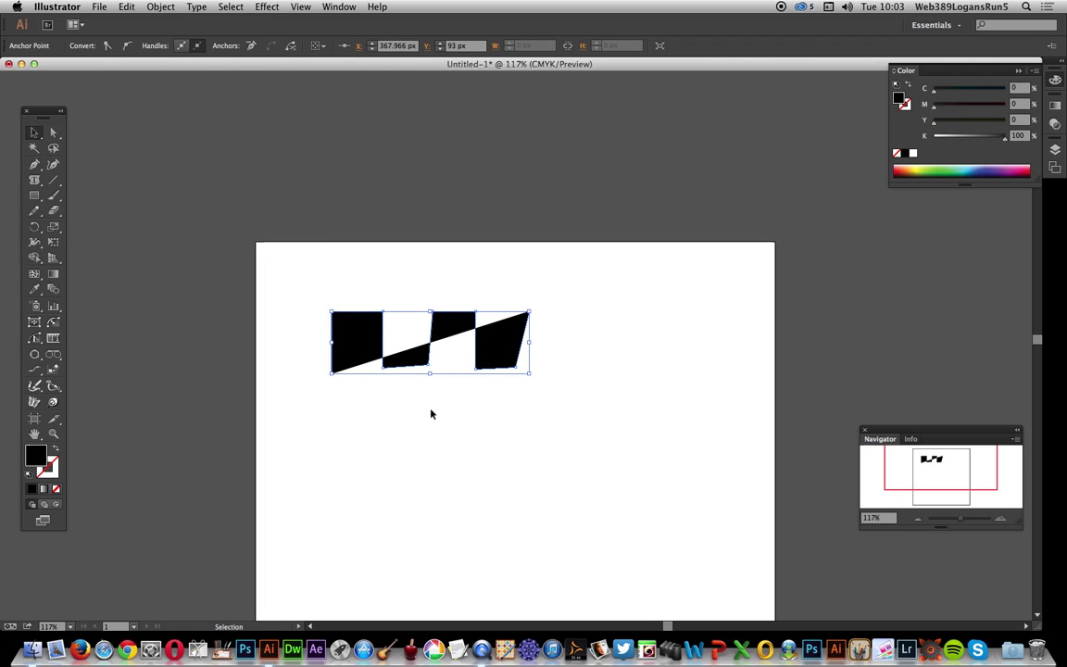
pyautogui.hotkey('ctrl', 'z')
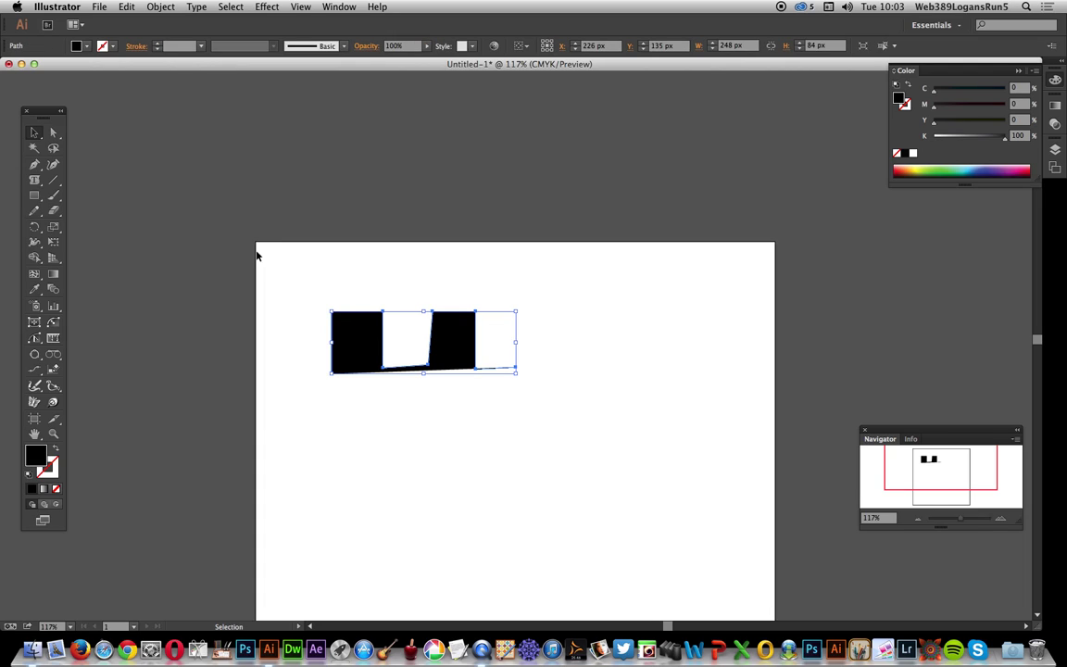
pyautogui.press('Delete')
# Begin a Curvature-tool zigzag near the upper left with alternating bottom and top points
pyautogui.click(54, 165)
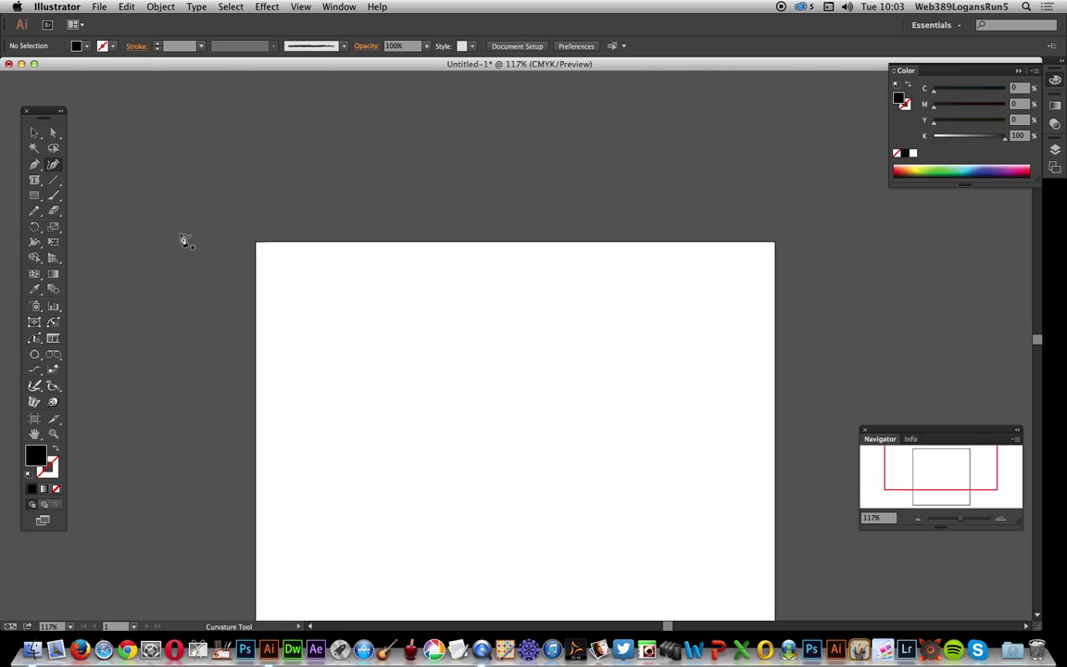
pyautogui.click(324, 316)
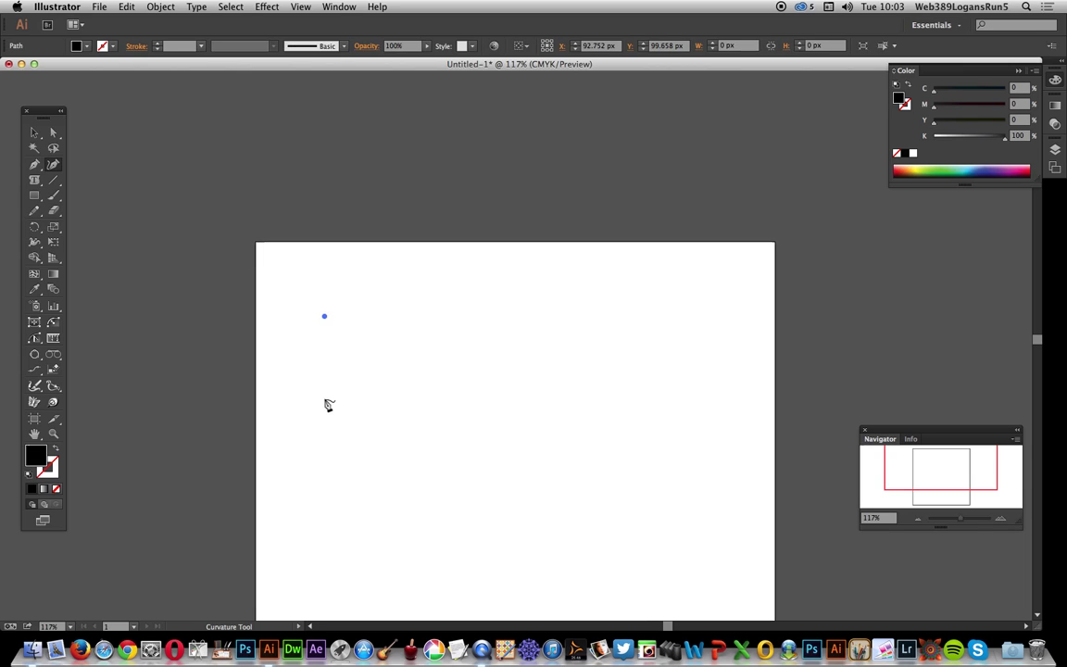
pyautogui.click(322, 375)
pyautogui.click(374, 374)
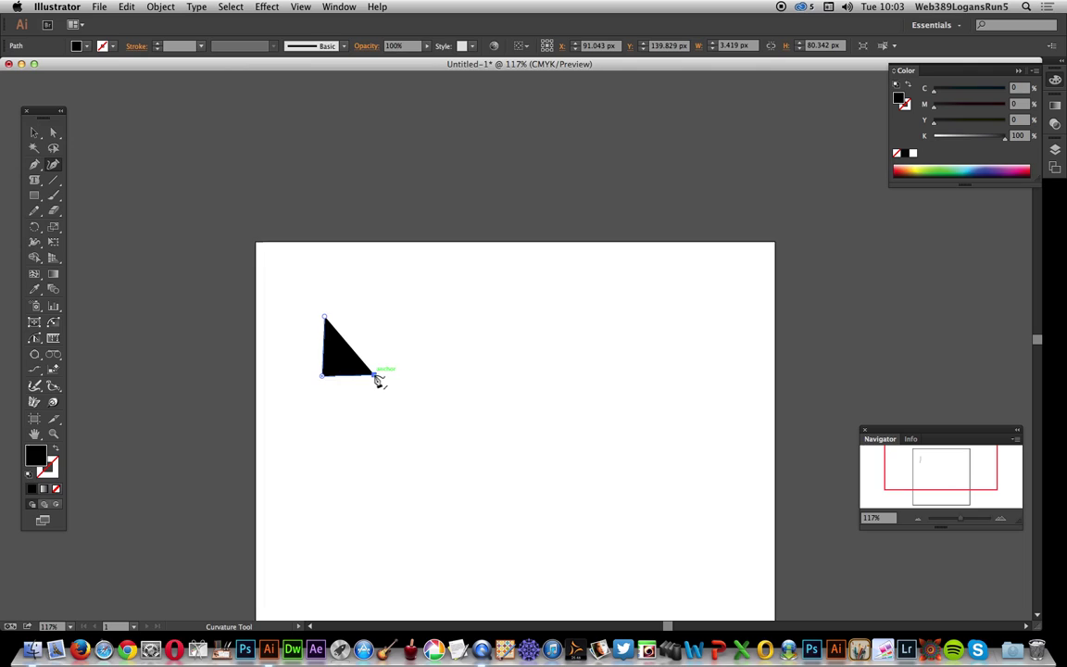
pyautogui.click(417, 312)
pyautogui.click(424, 377)
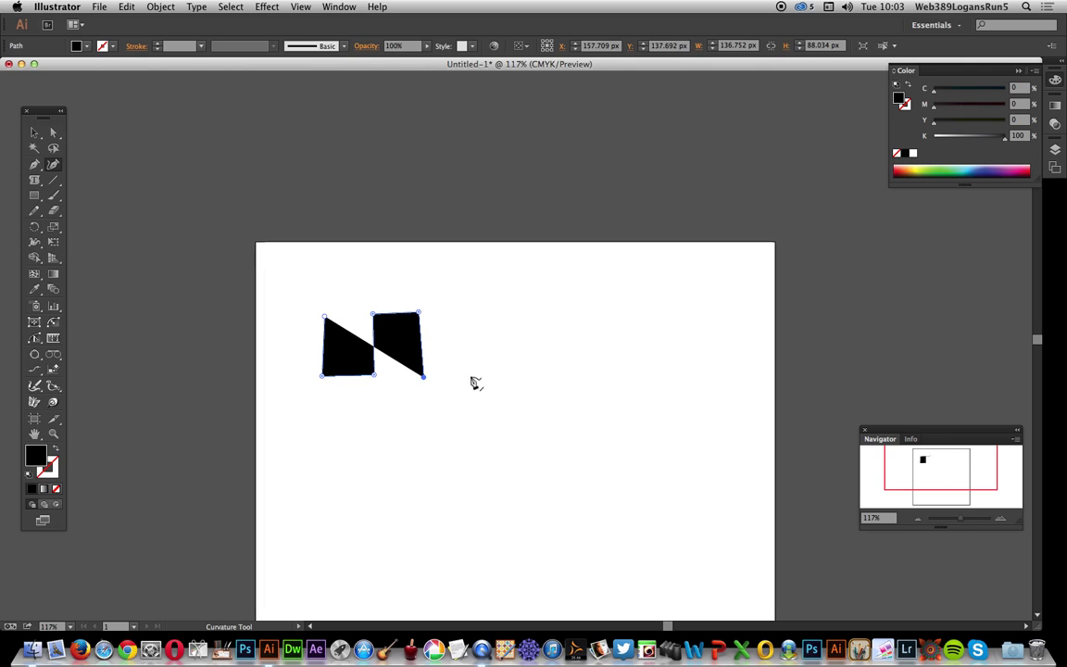
pyautogui.click(466, 380)
pyautogui.click(471, 310)
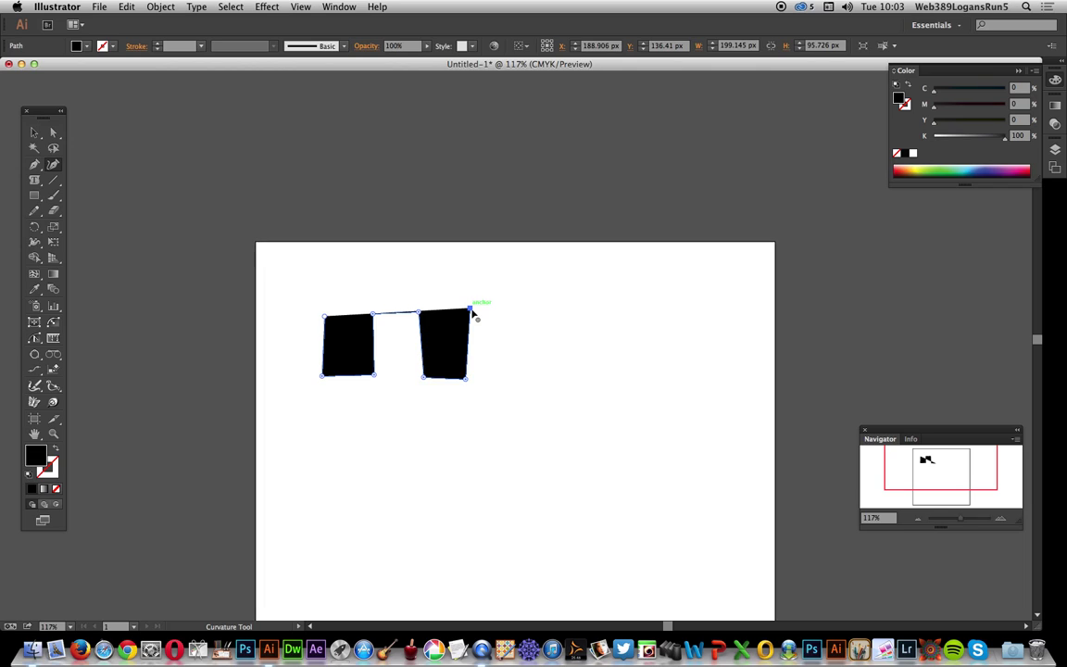
# Extend the square-wave zigzag rightward, ending with a final top point
pyautogui.click(520, 306)
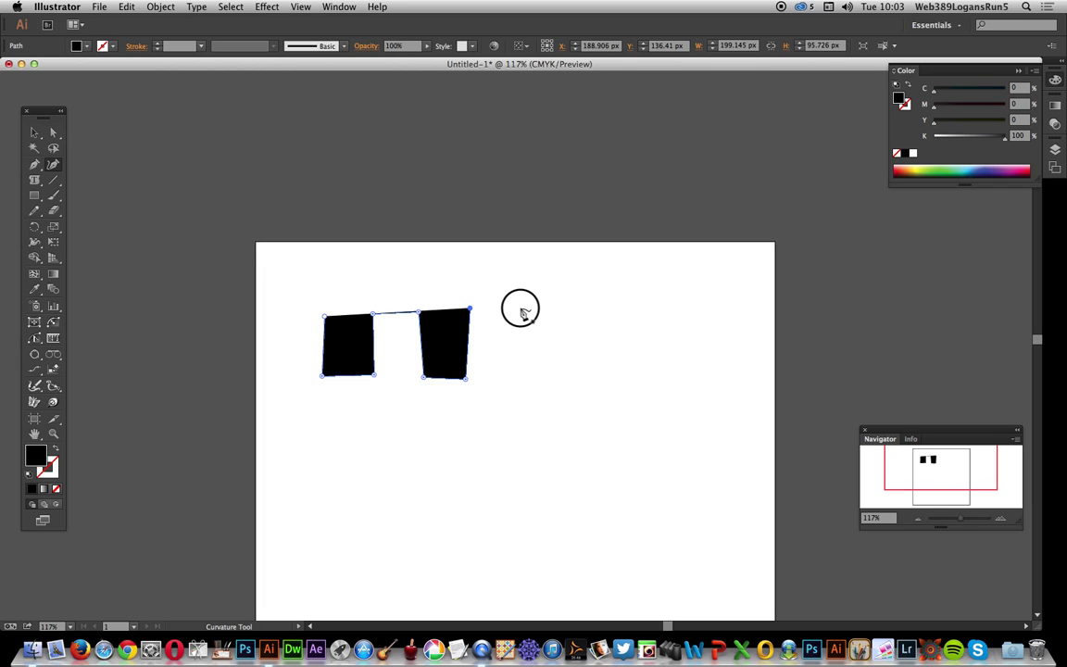
pyautogui.click(519, 371)
pyautogui.click(561, 371)
pyautogui.click(568, 306)
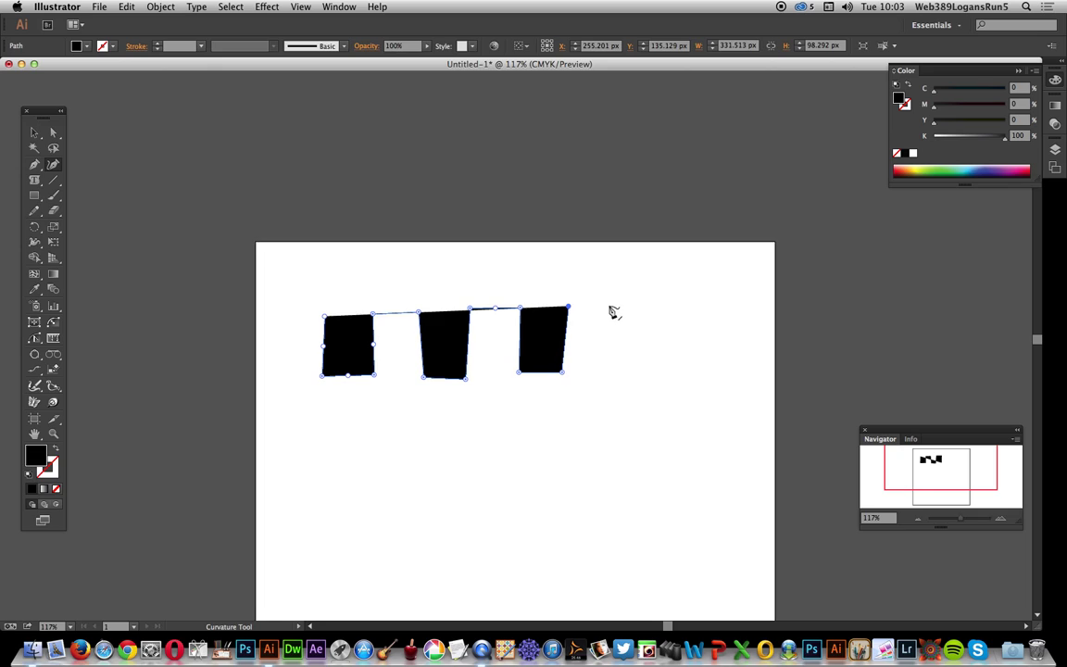
pyautogui.click(609, 305)
pyautogui.click(610, 370)
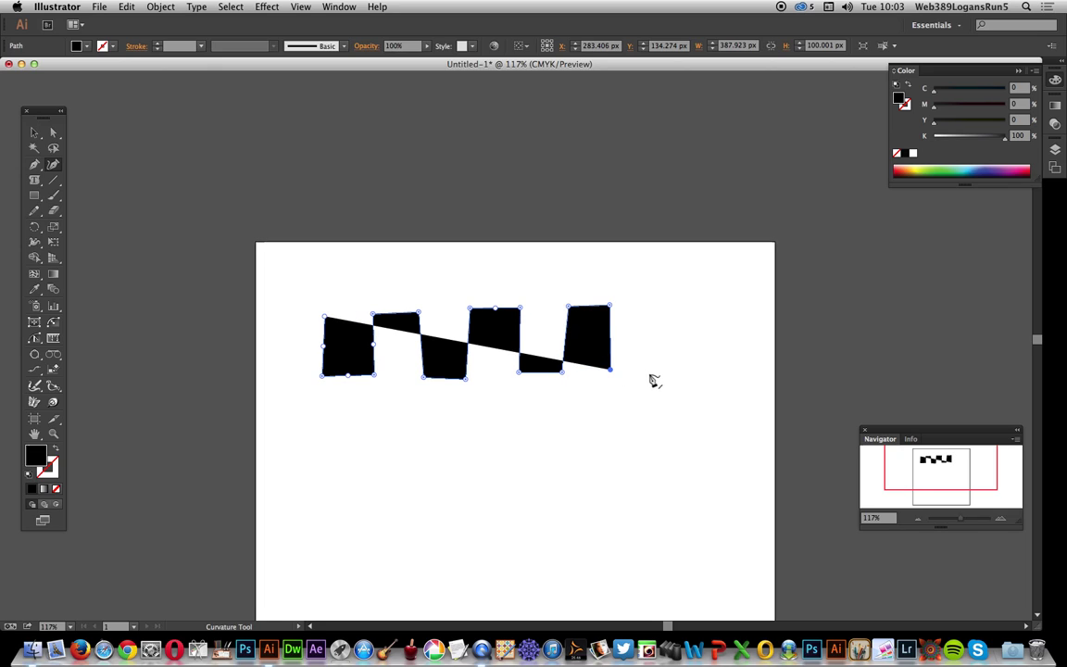
pyautogui.click(649, 373)
pyautogui.click(648, 308)
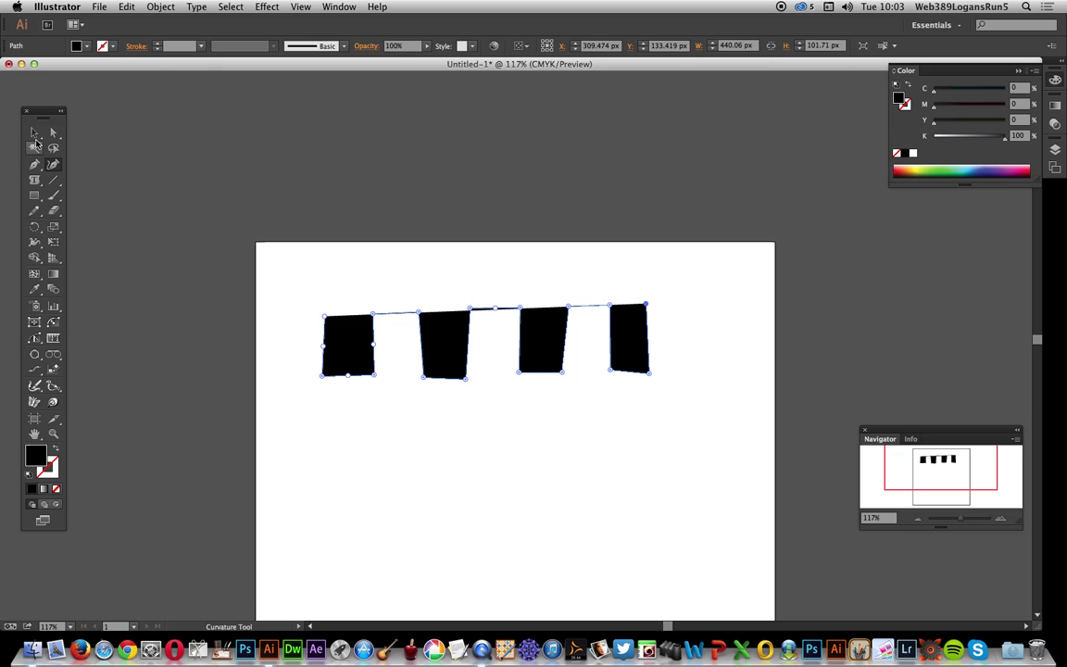
# Give the zigzag path no fill, a black stroke, and a 6 pt stroke weight
pyautogui.click(34, 136)
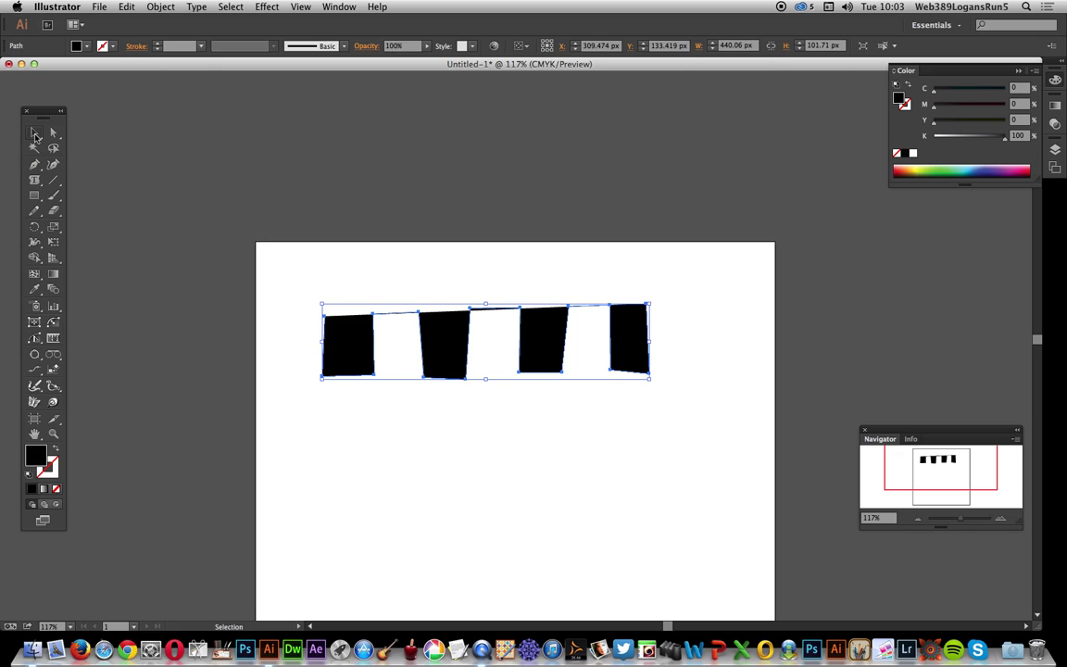
pyautogui.click(78, 45)
pyautogui.click(9, 70)
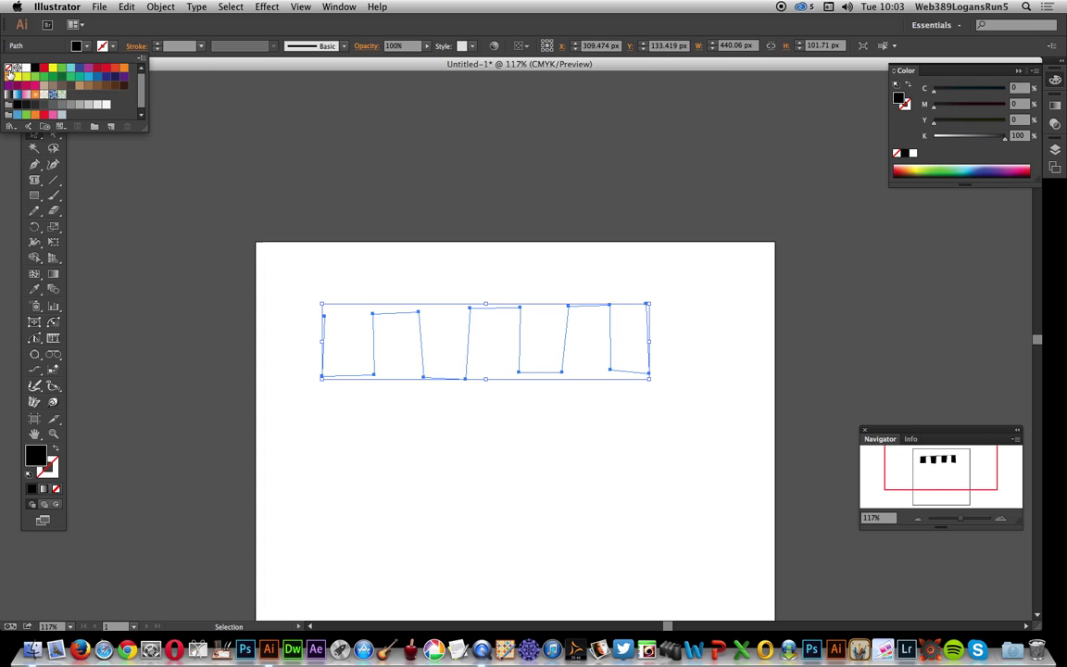
pyautogui.click(113, 47)
pyautogui.click(113, 47)
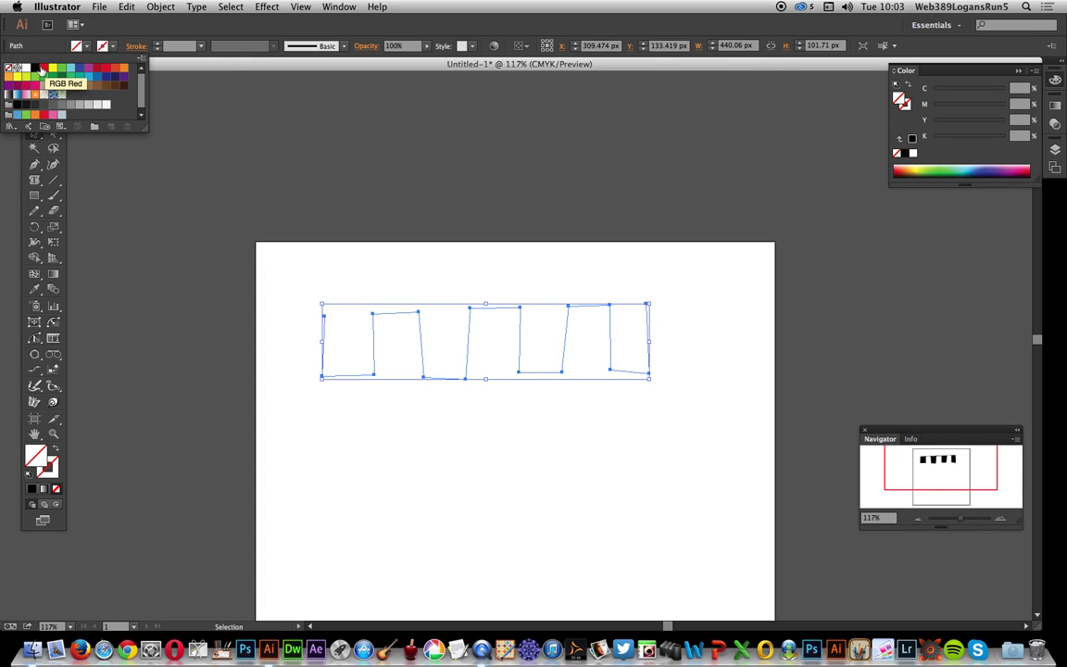
pyautogui.click(35, 67)
pyautogui.click(200, 46)
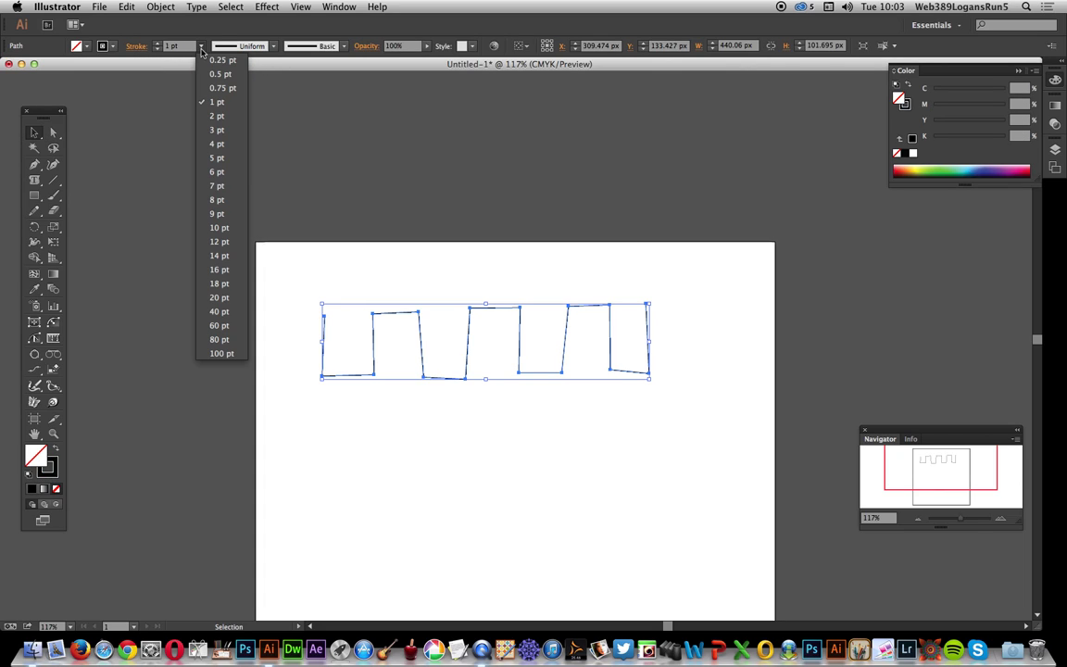
pyautogui.click(208, 167)
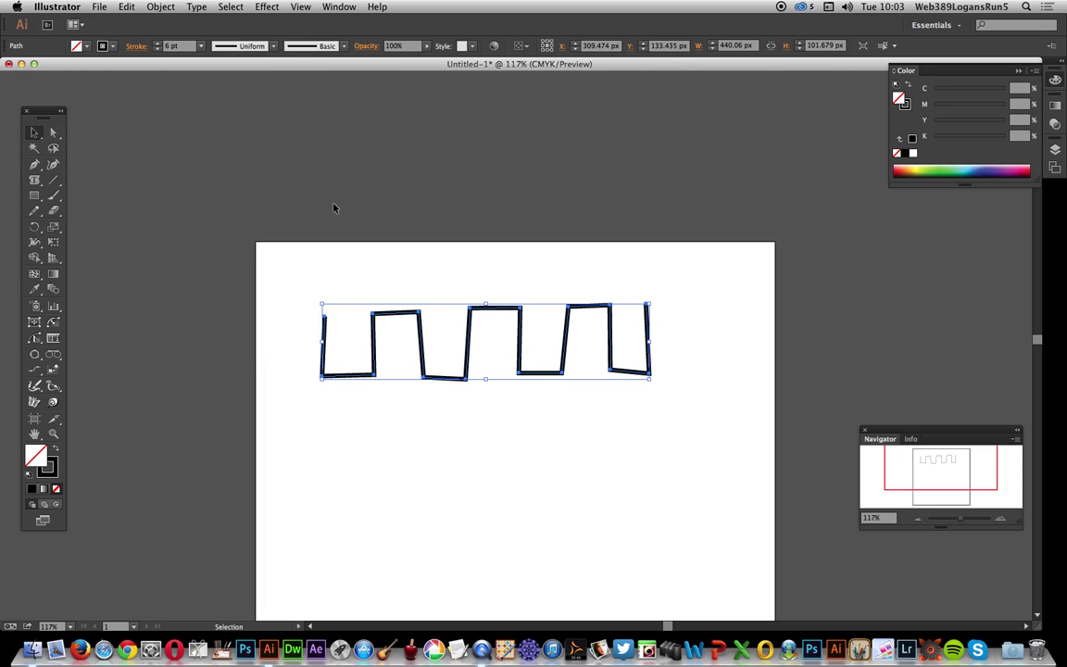
pyautogui.click(53, 164)
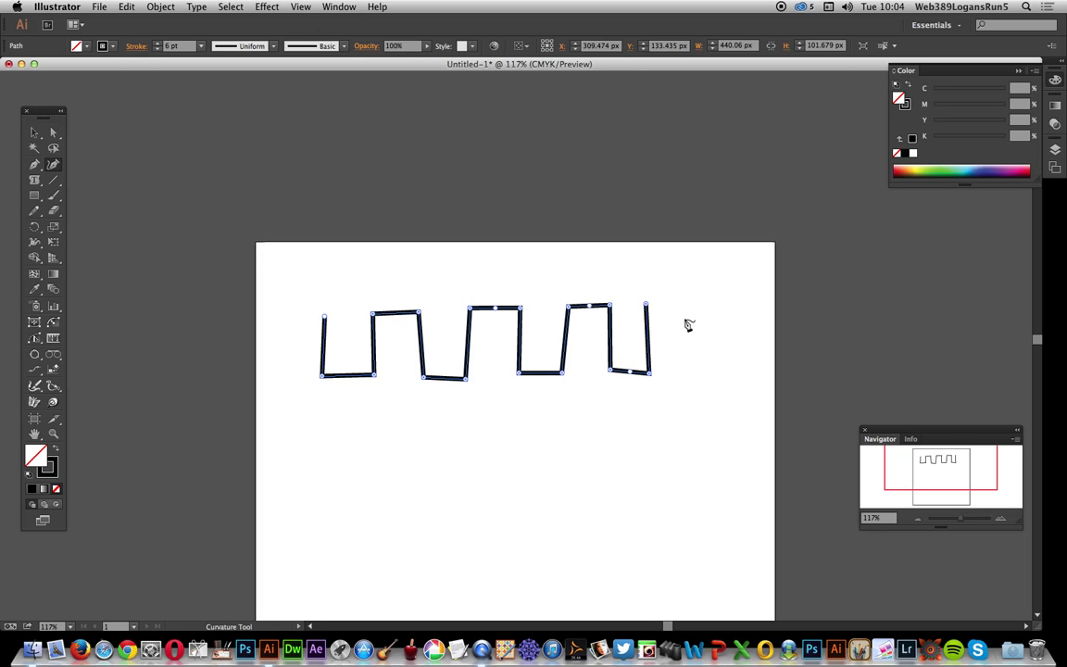
pyautogui.click(630, 371)
pyautogui.press('Delete')
# Convert the first seven corner anchors of the zigzag into smooth points
pyautogui.doubleClick(324, 378)
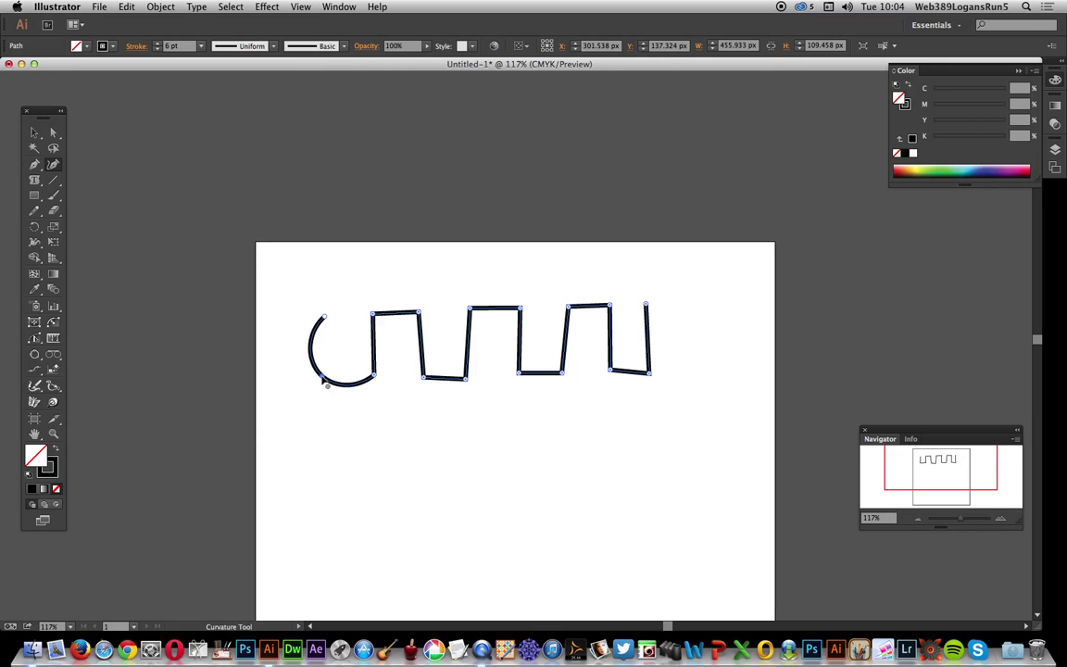
pyautogui.doubleClick(375, 377)
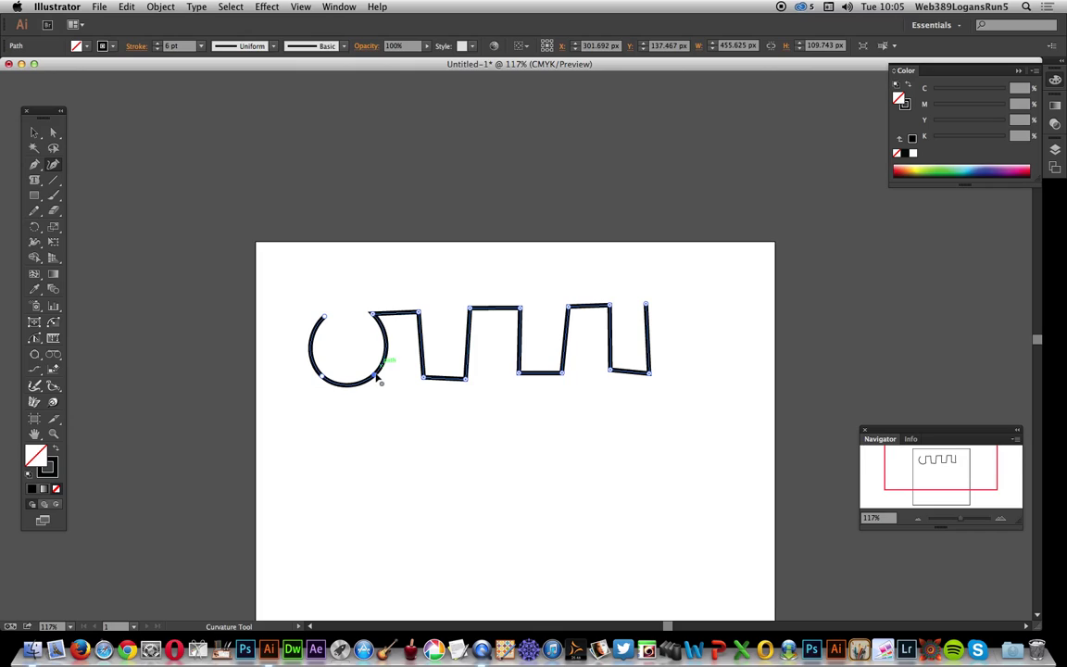
pyautogui.doubleClick(371, 314)
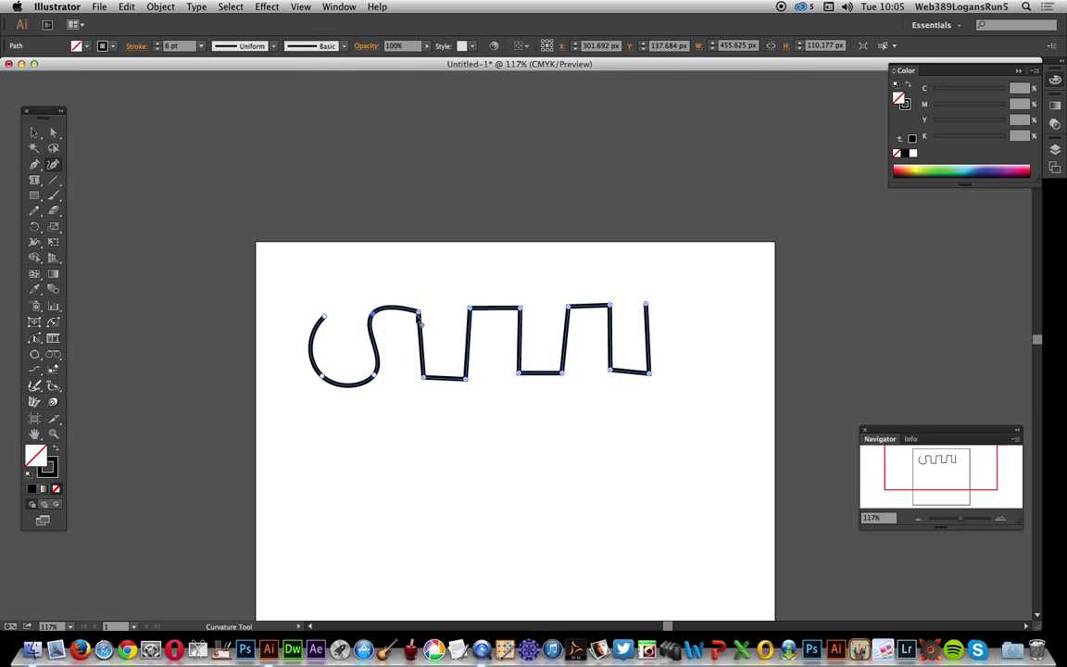
pyautogui.doubleClick(419, 314)
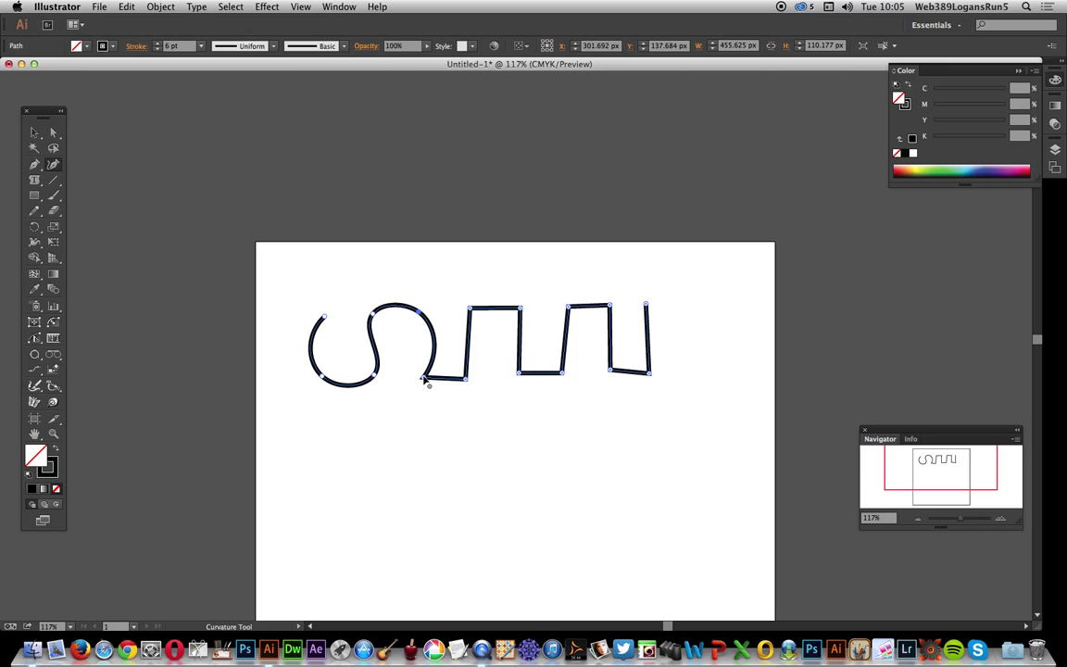
pyautogui.doubleClick(425, 379)
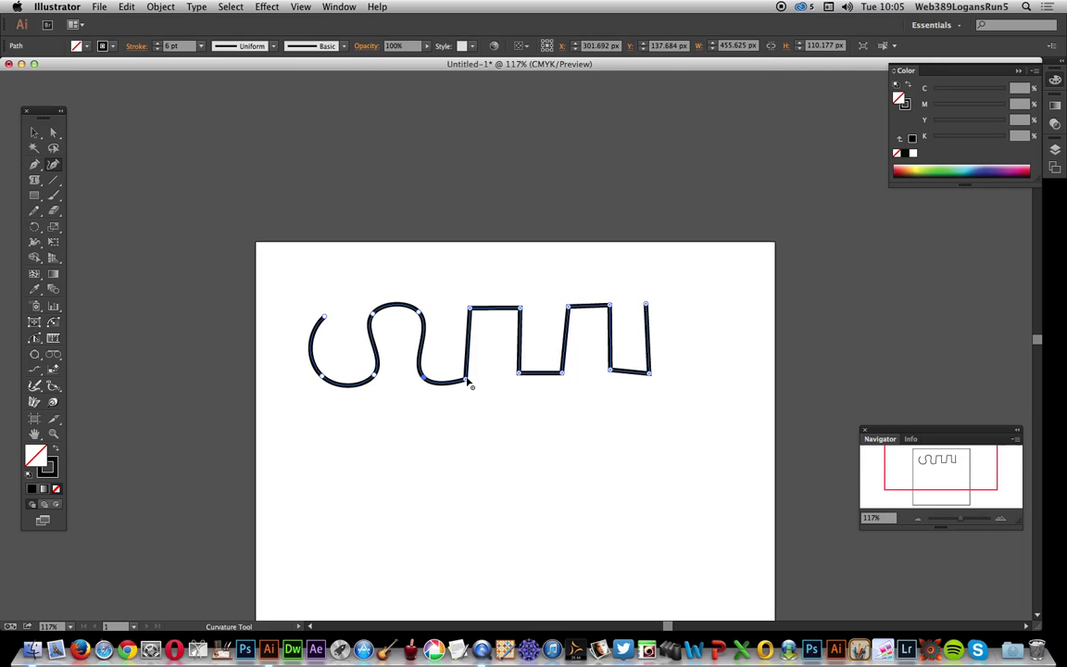
pyautogui.doubleClick(467, 380)
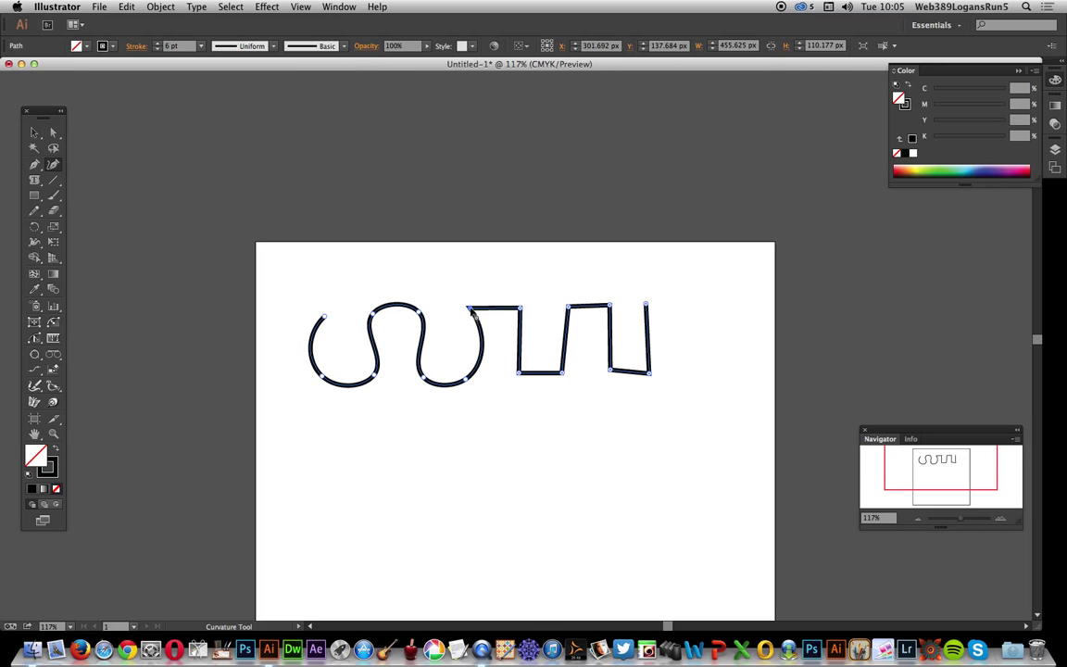
pyautogui.doubleClick(468, 308)
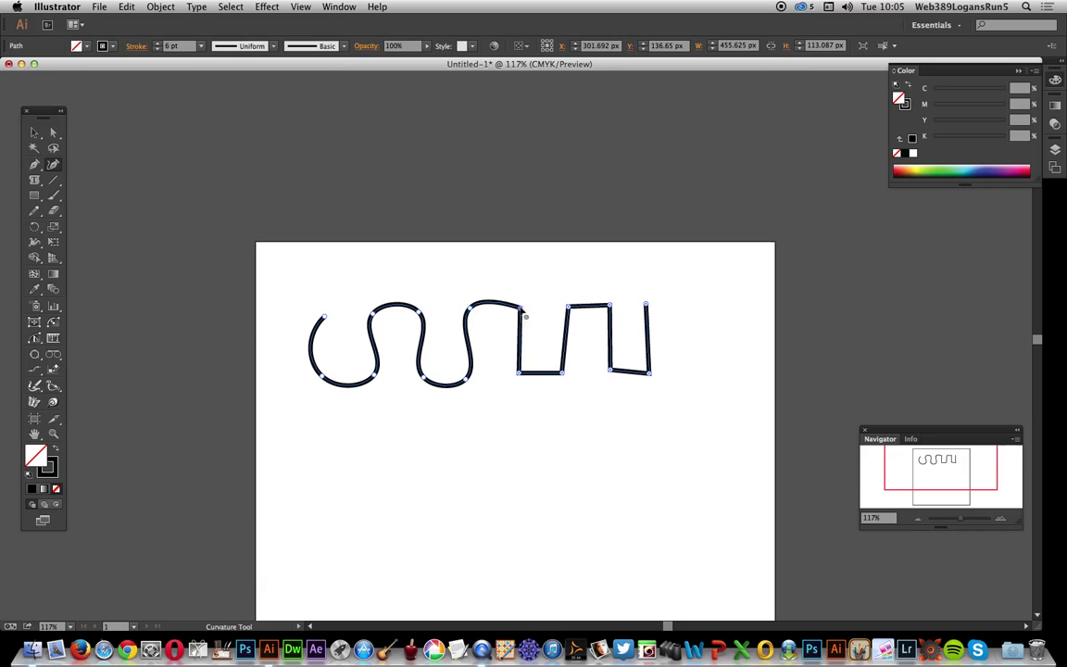
# Smooth the remaining corners, shifting the last bottom anchor right before rounding it
pyautogui.doubleClick(521, 309)
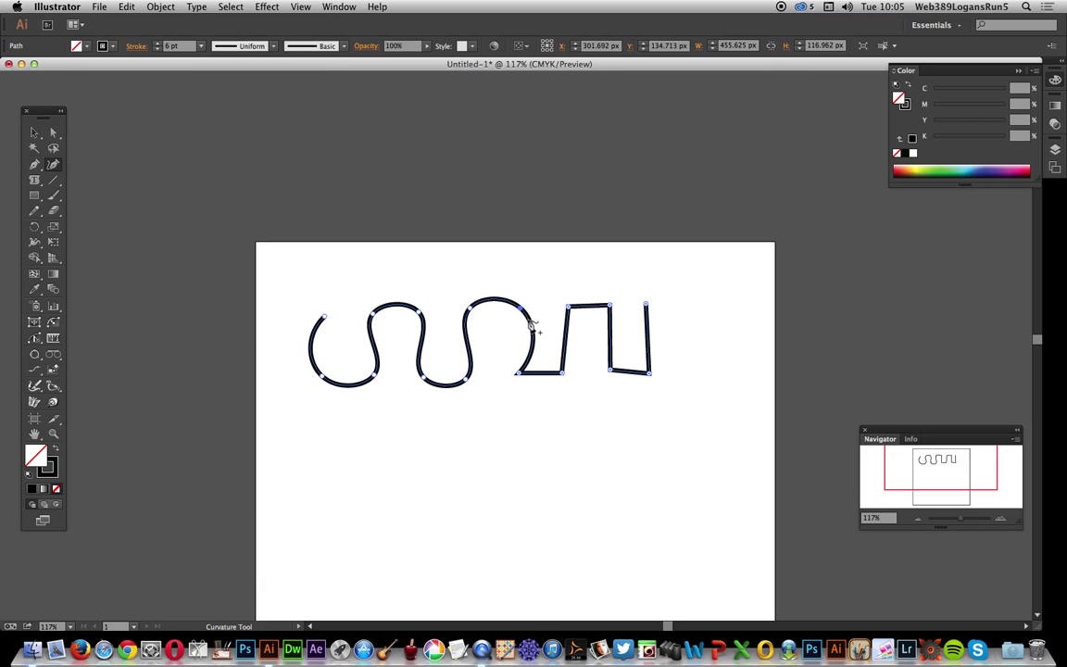
pyautogui.doubleClick(520, 375)
pyautogui.doubleClick(564, 375)
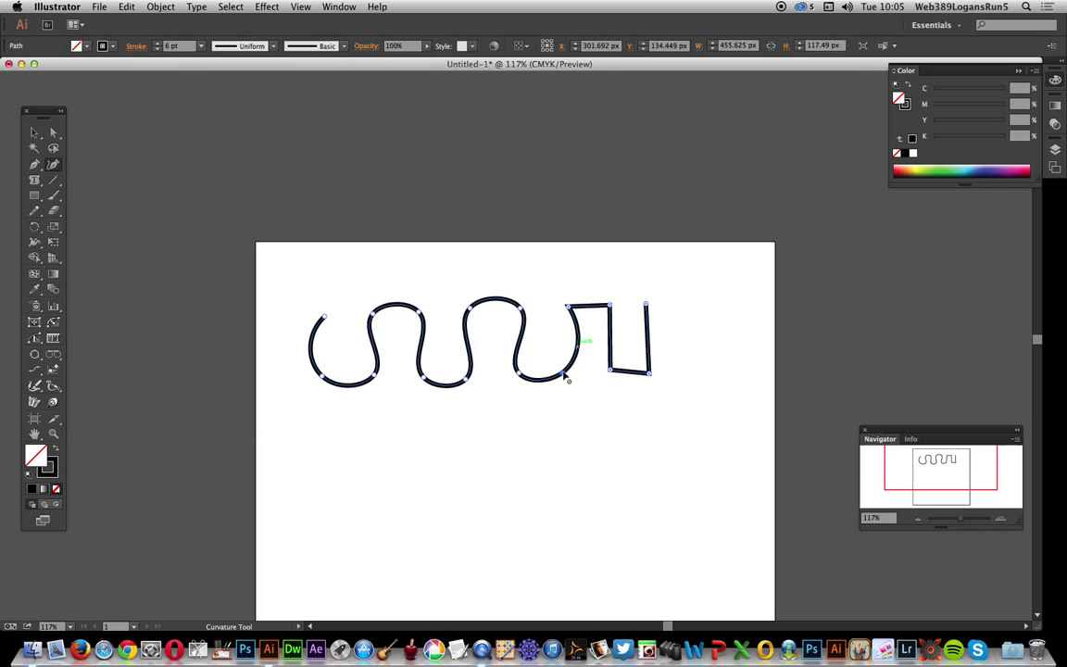
pyautogui.doubleClick(569, 307)
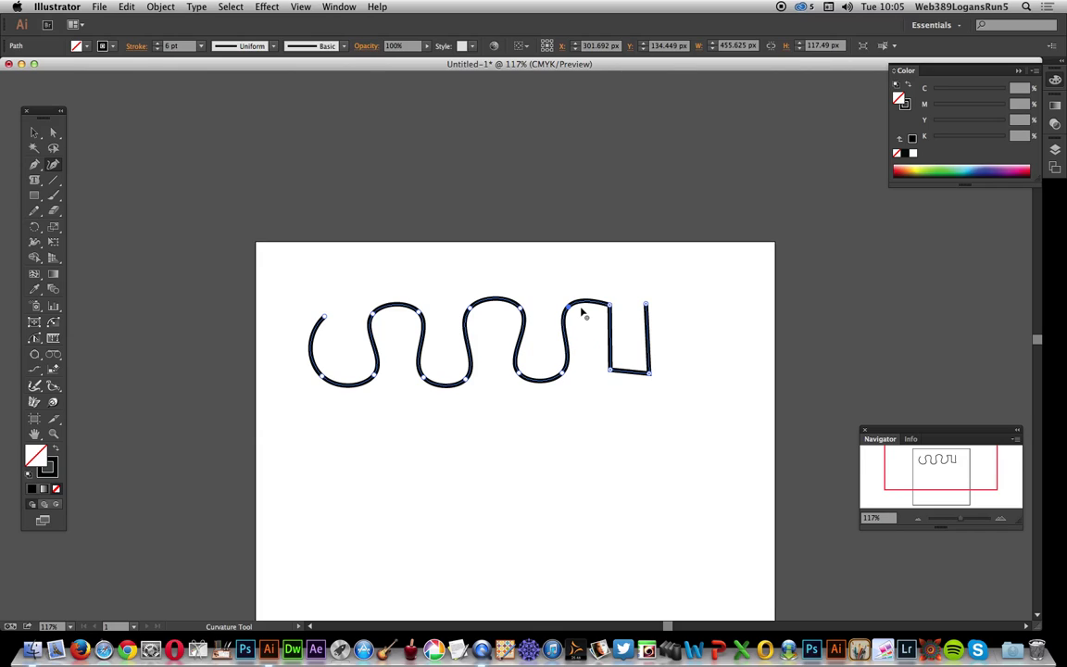
pyautogui.doubleClick(611, 305)
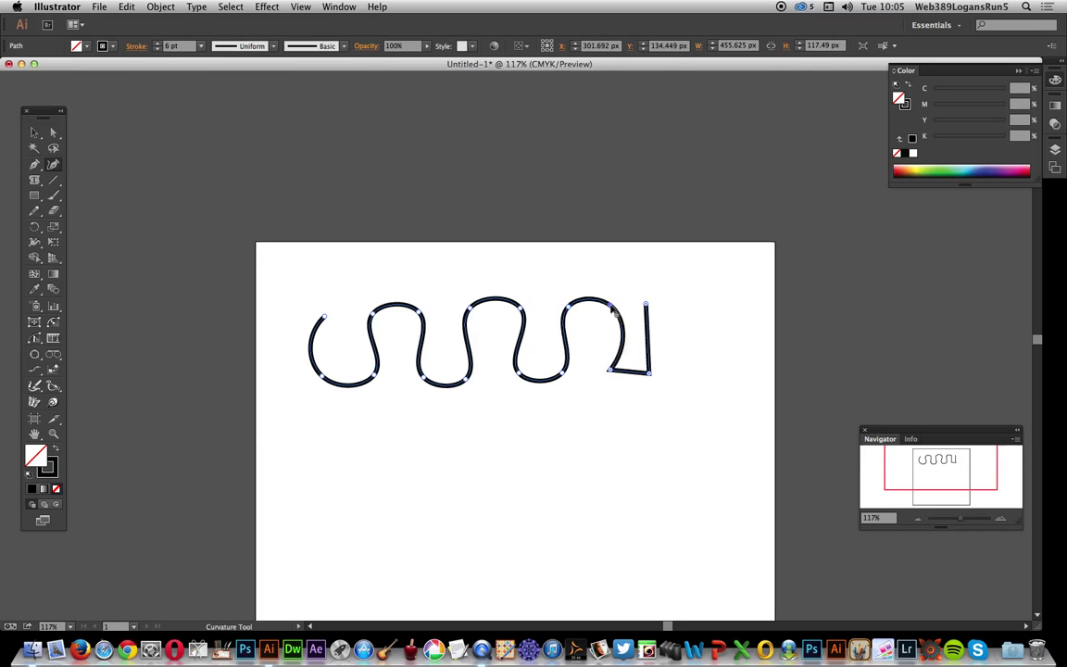
pyautogui.moveTo(611, 371); pyautogui.dragTo(651, 379)
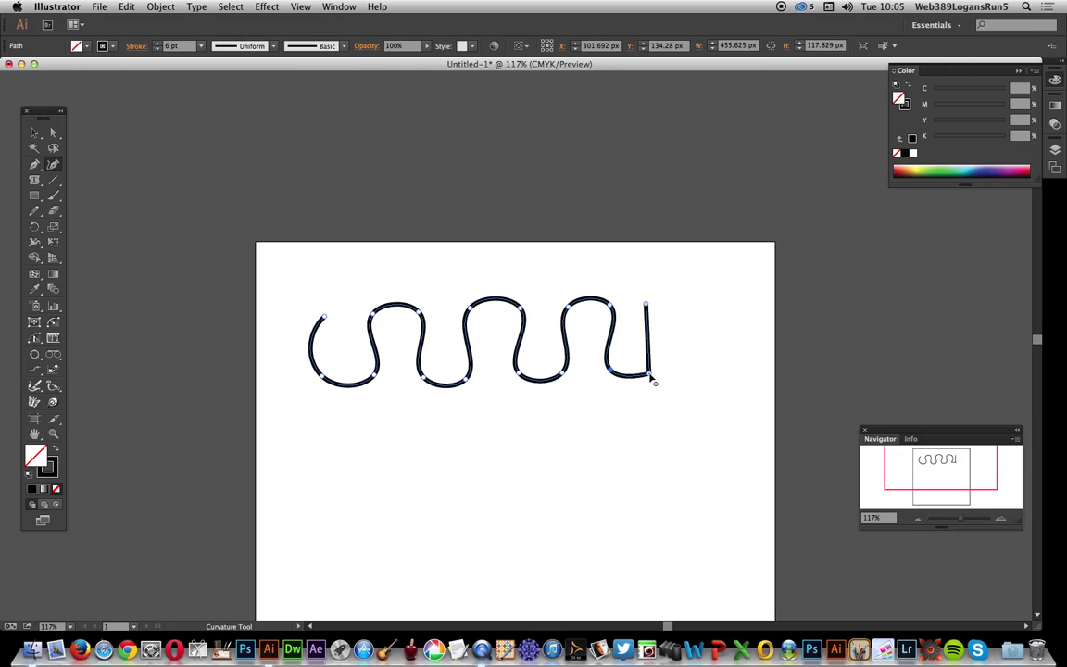
pyautogui.doubleClick(650, 376)
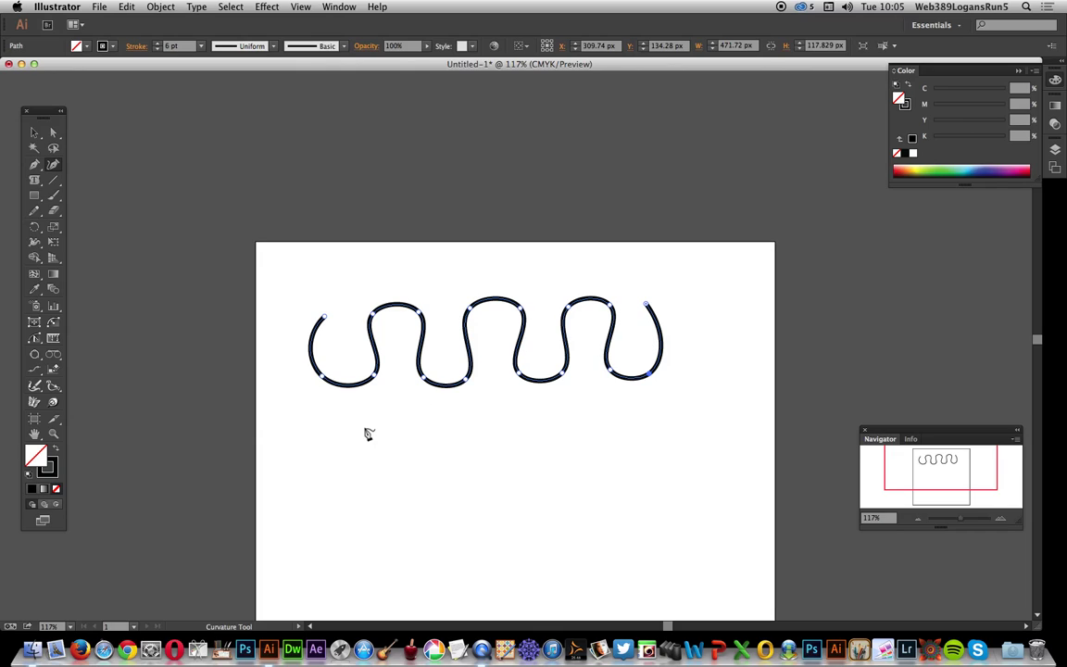
pyautogui.click(34, 132)
pyautogui.click(313, 252)
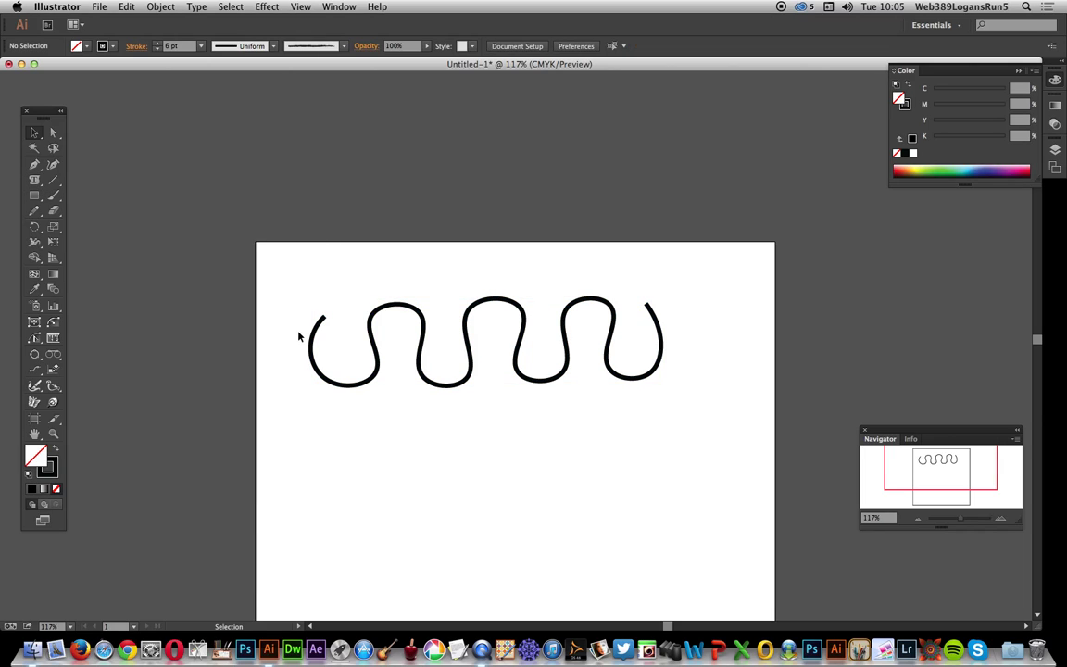
pyautogui.click(53, 164)
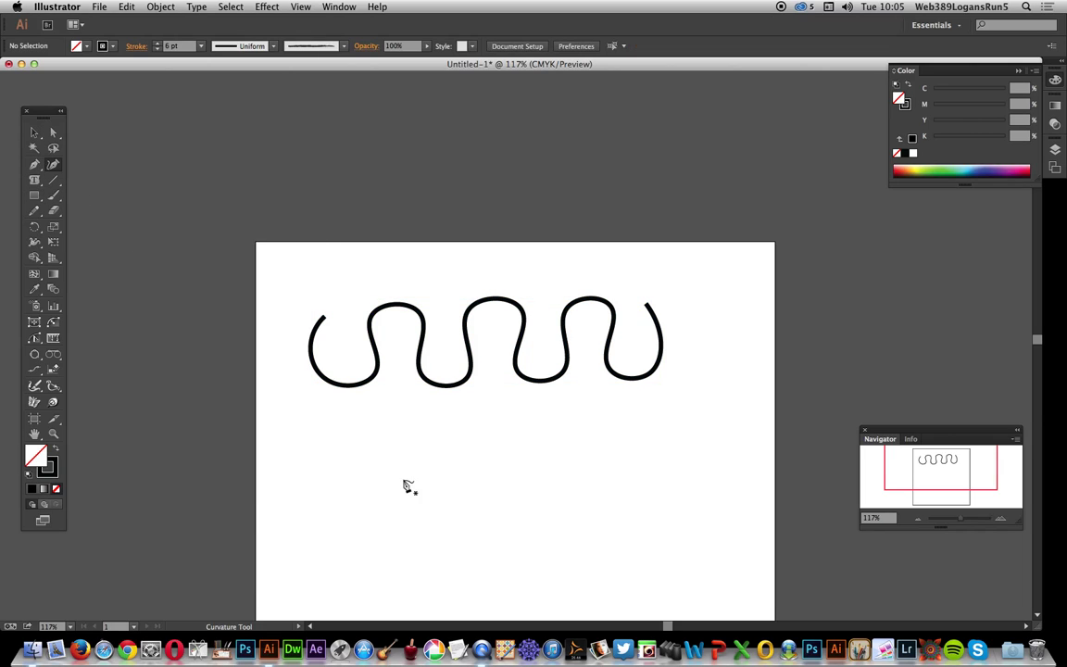
pyautogui.click(327, 500)
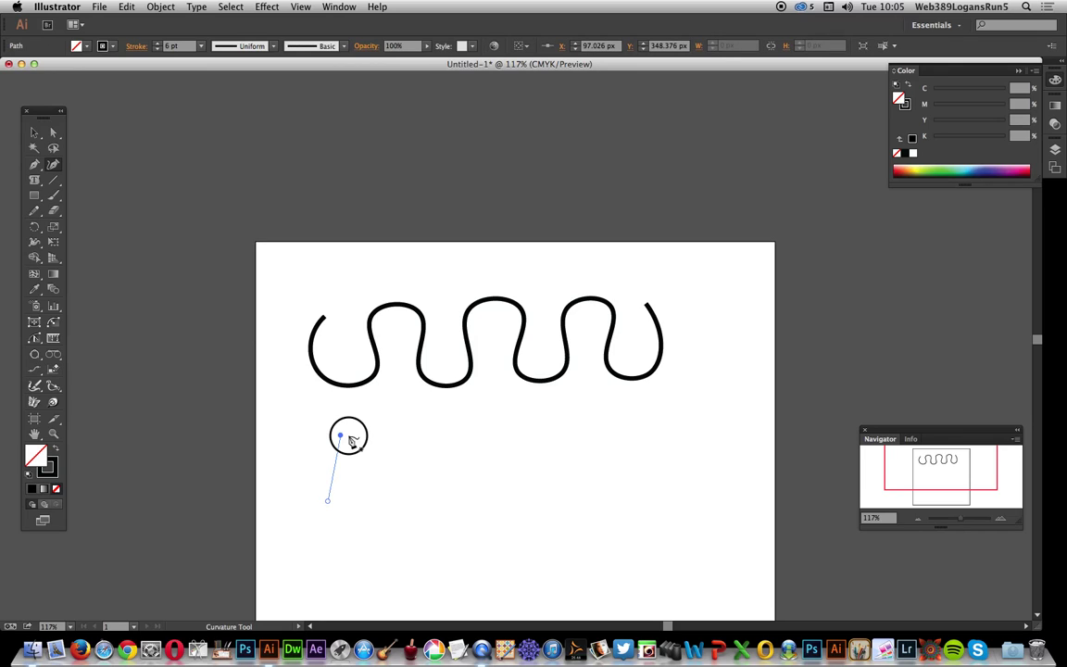
pyautogui.click(314, 422)
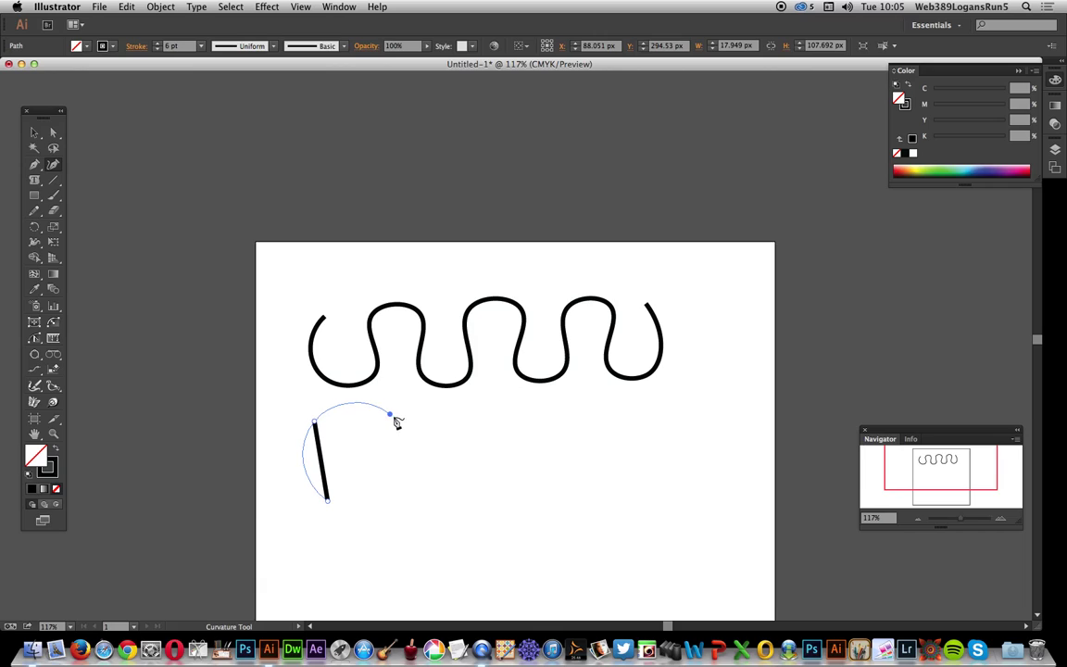
pyautogui.click(389, 412)
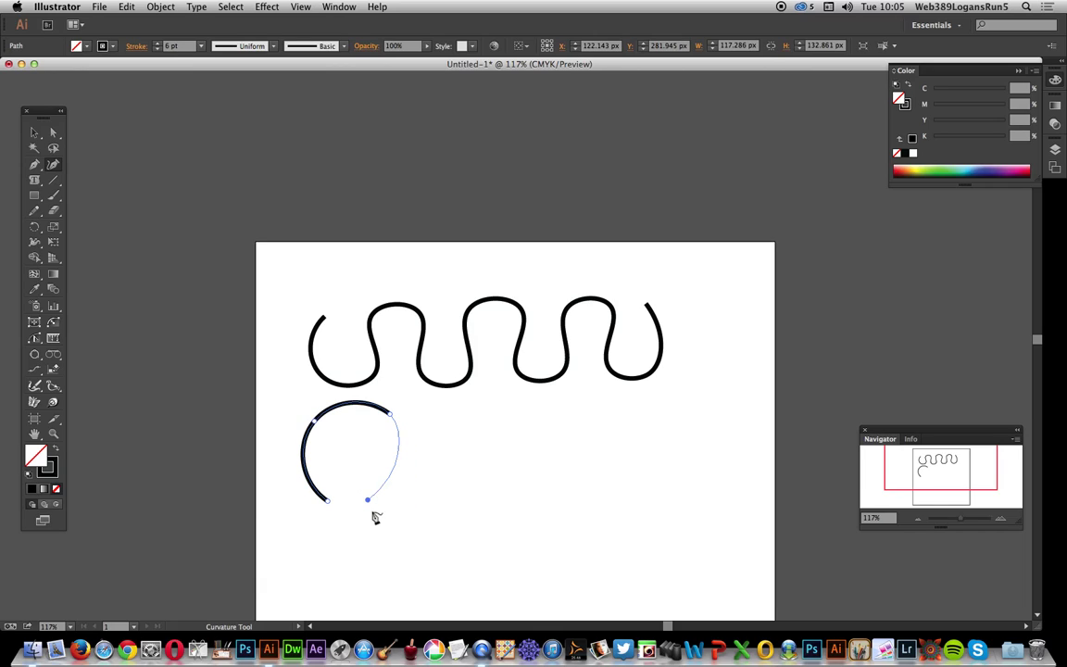
pyautogui.click(368, 500)
pyautogui.click(441, 525)
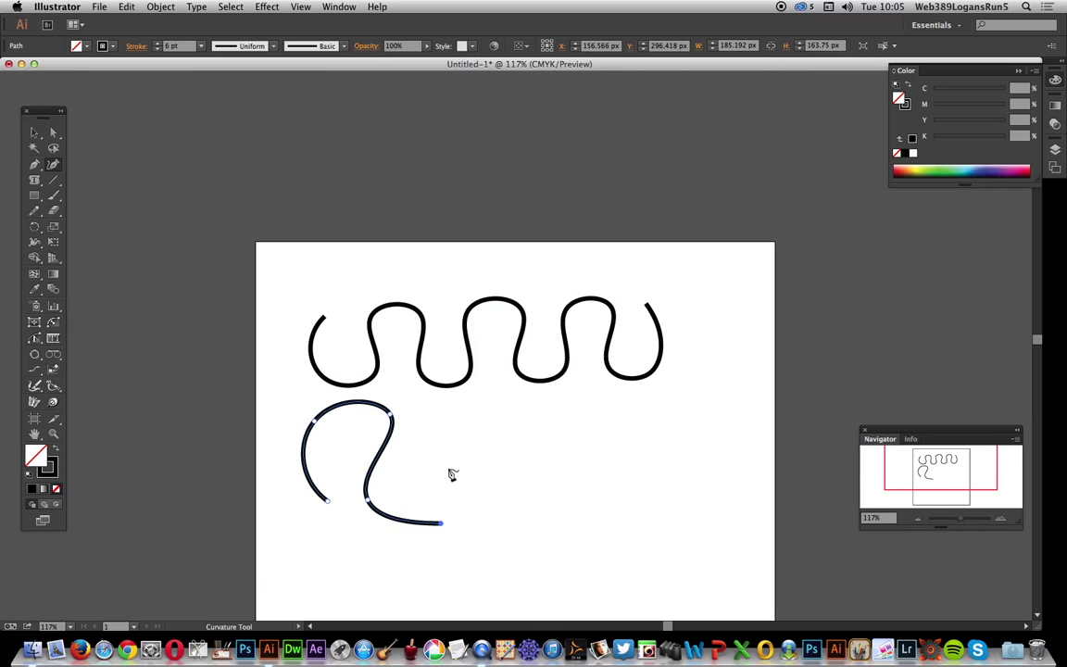
pyautogui.click(35, 132)
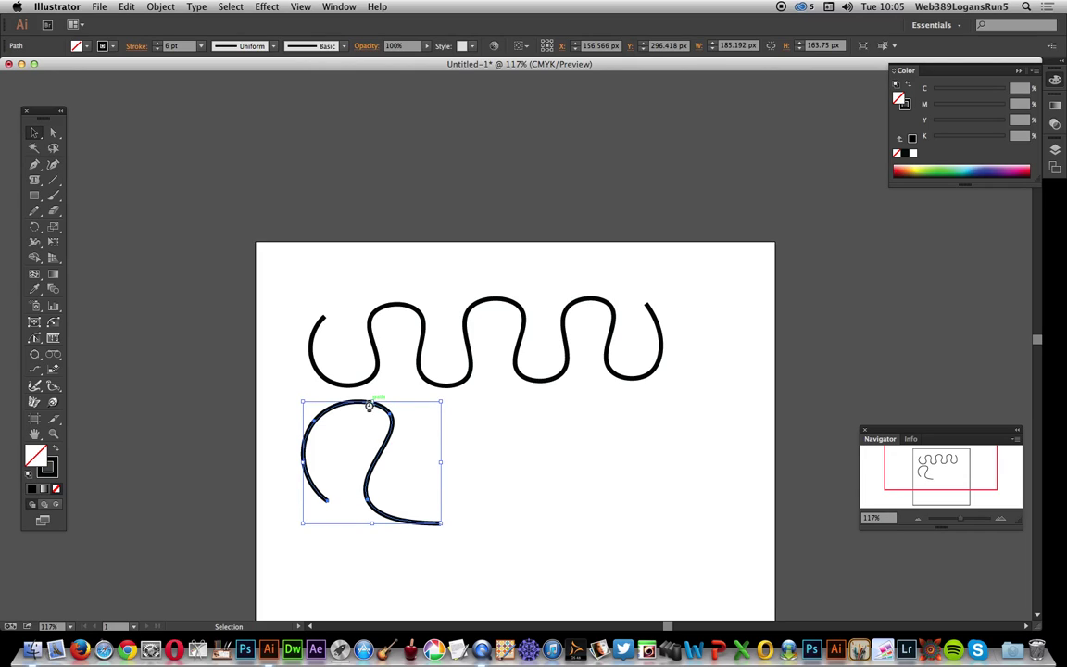
pyautogui.press('Delete')
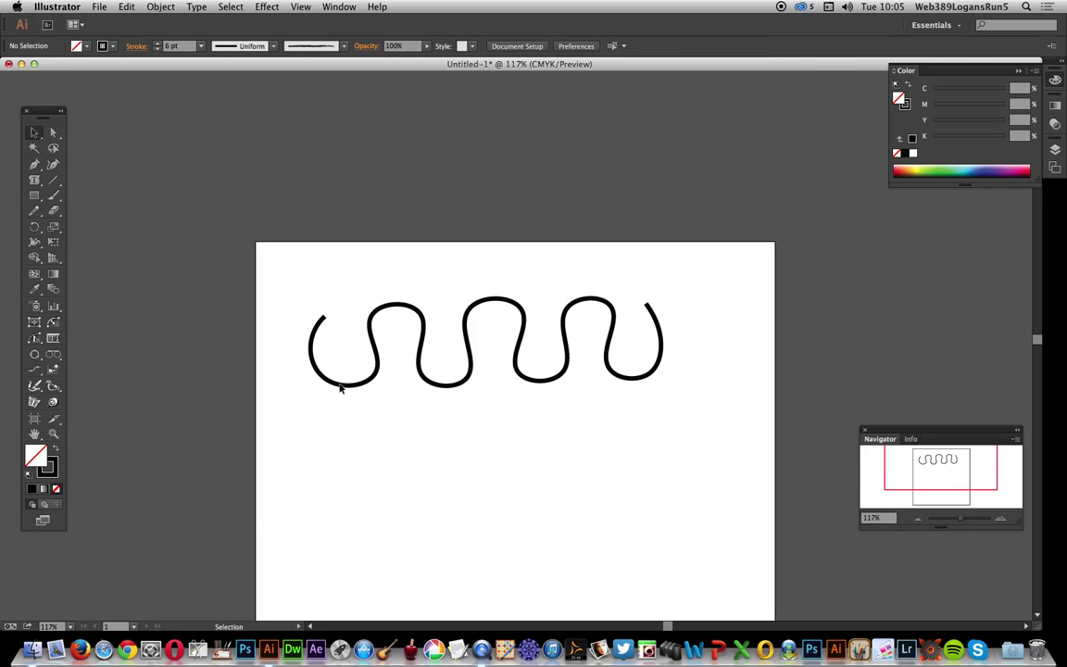